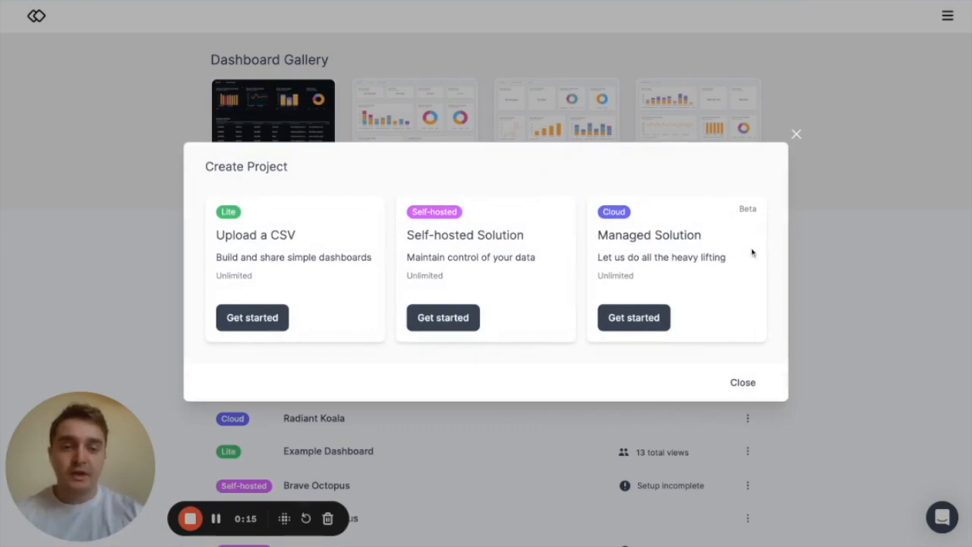
- Create a cloud project with the Managed Solution option and review its installation and setup instructions
left_click(650, 326)
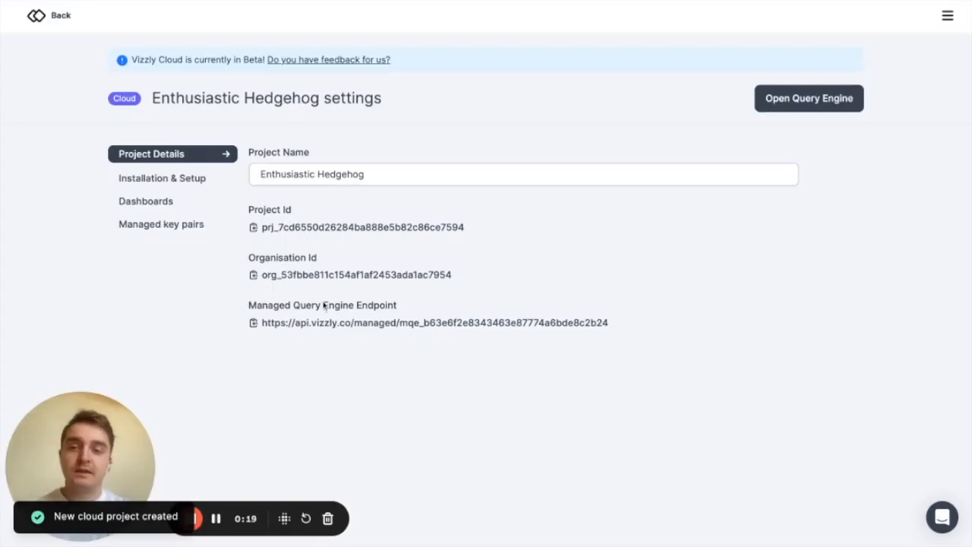
left_click(208, 179)
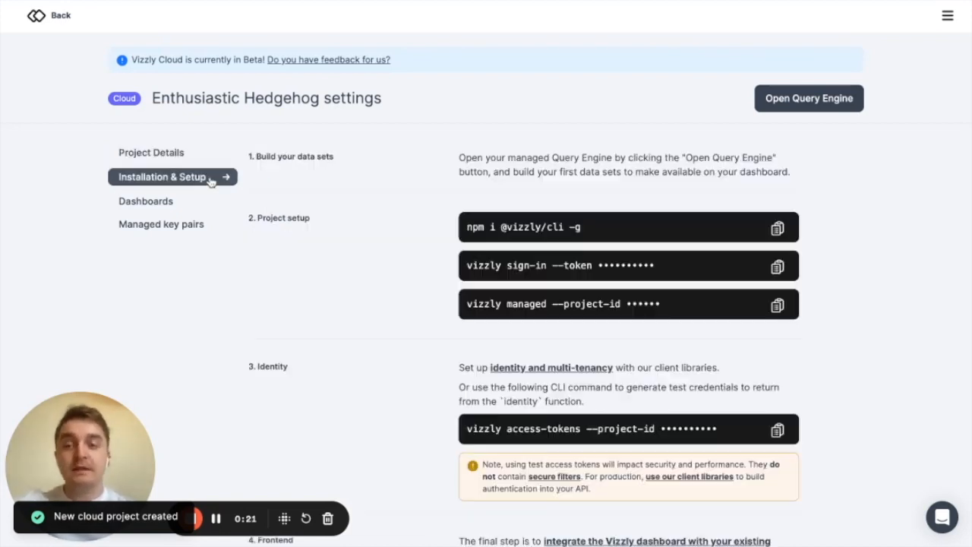
scroll(887, 218, "down", 3)
scroll(887, 218, "up", 3)
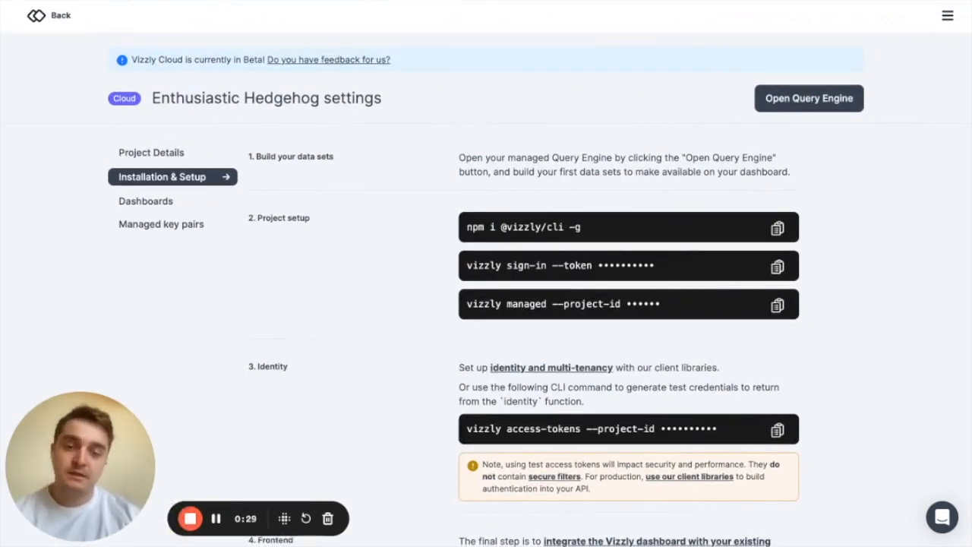
scroll(896, 247, "down", 2)
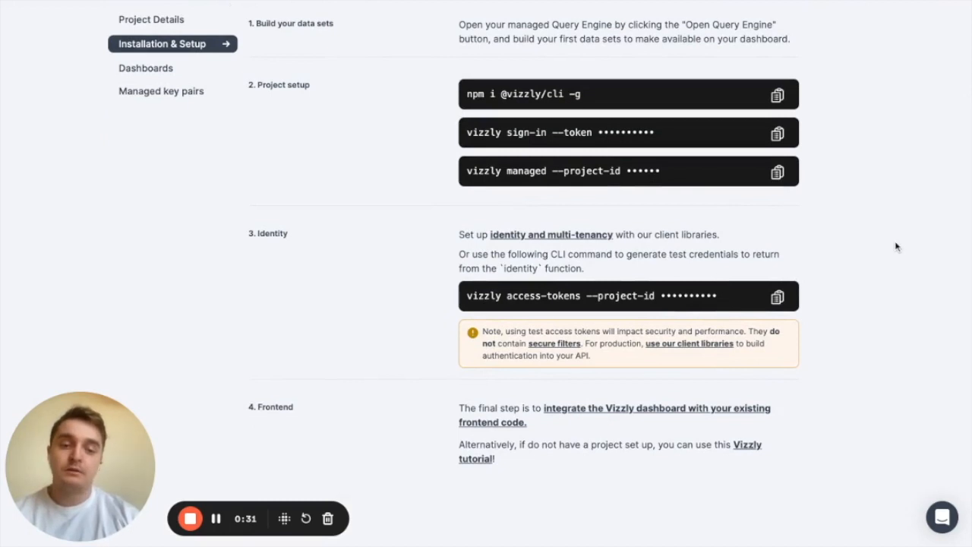
scroll(897, 247, "up", 2)
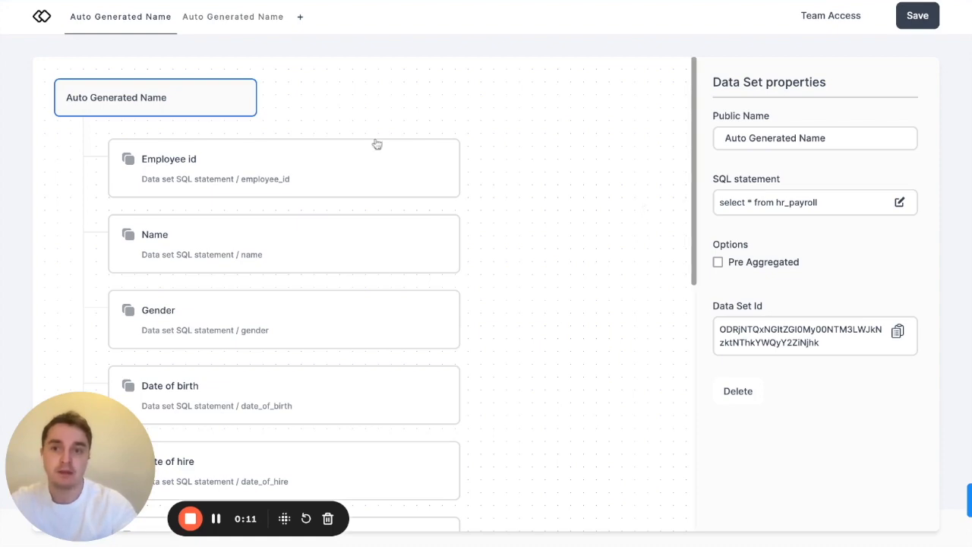
- Add a new data set with the UI builder, using hr_payroll as the primary table
left_click(300, 16)
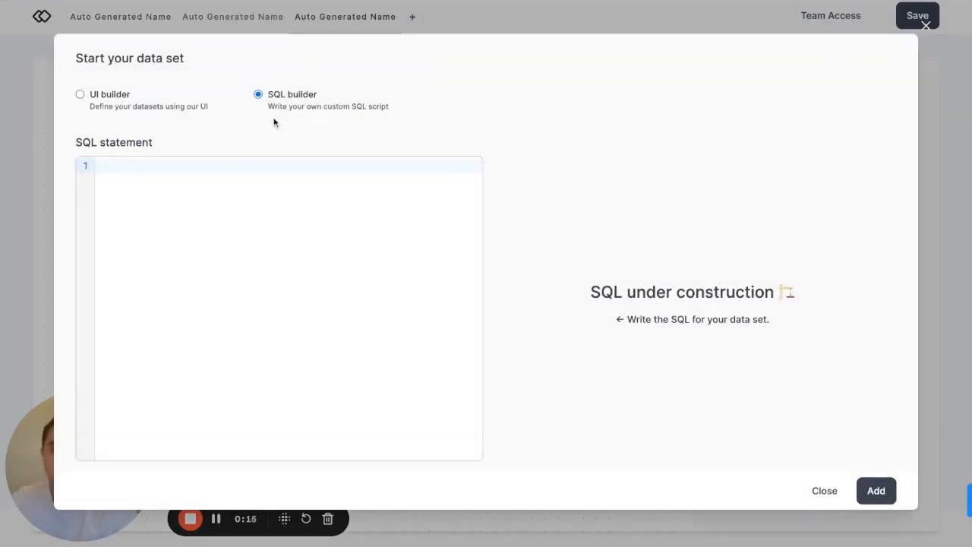
left_click(136, 107)
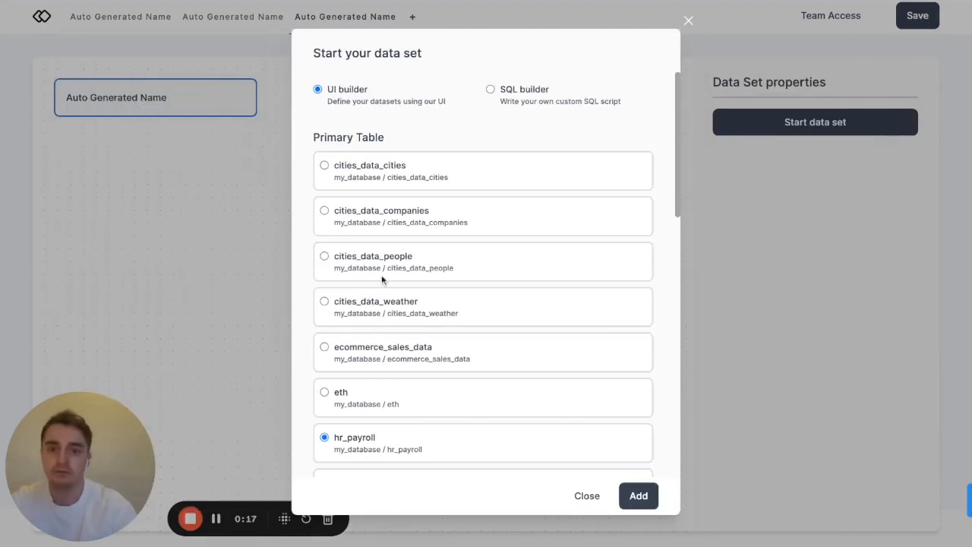
scroll(423, 375, "down", 2)
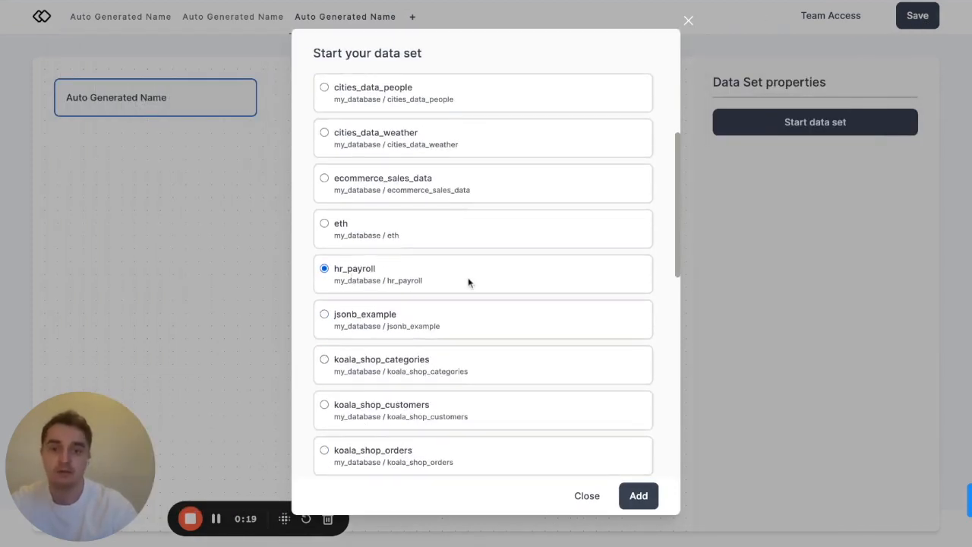
left_click(656, 498)
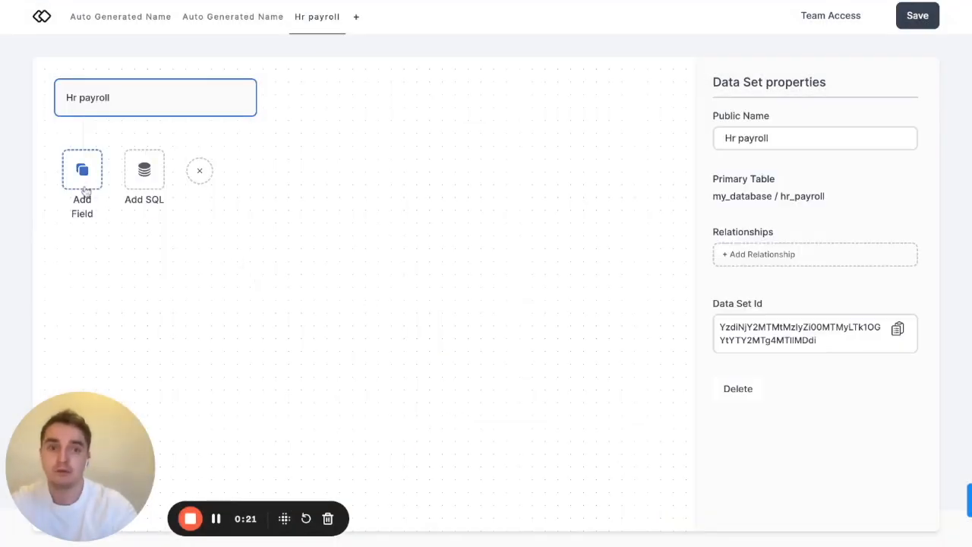
- Add the date of birth, date of hire, department, employee id and gender fields to the Hr payroll data set
left_click(84, 179)
left_click(464, 174)
left_click(456, 225)
left_click(449, 280)
left_click(433, 344)
scroll(434, 343, "down", 2)
left_click(434, 335)
left_click(629, 493)
scroll(471, 361, "down", 1)
scroll(471, 361, "up", 1)
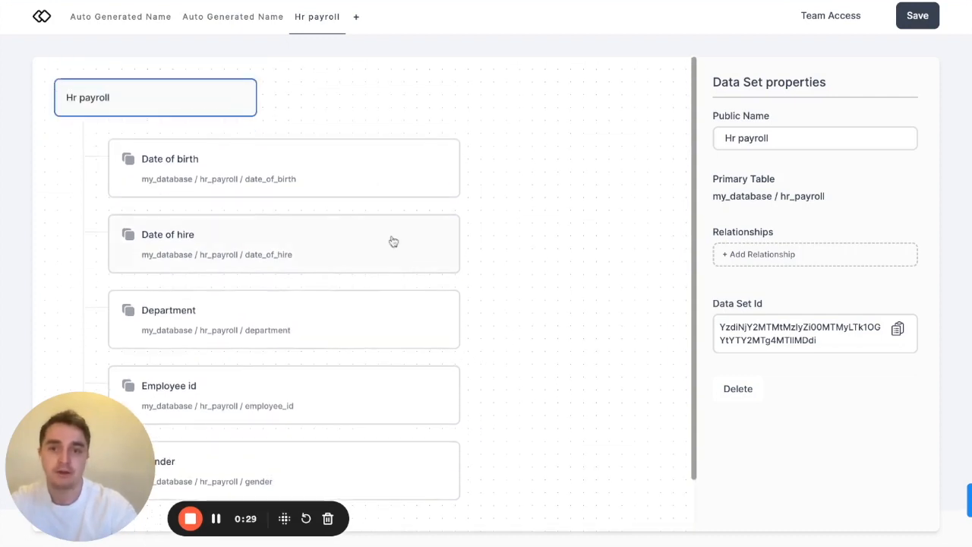
- Disallow usage of the Date of birth field as a metric
left_click(384, 199)
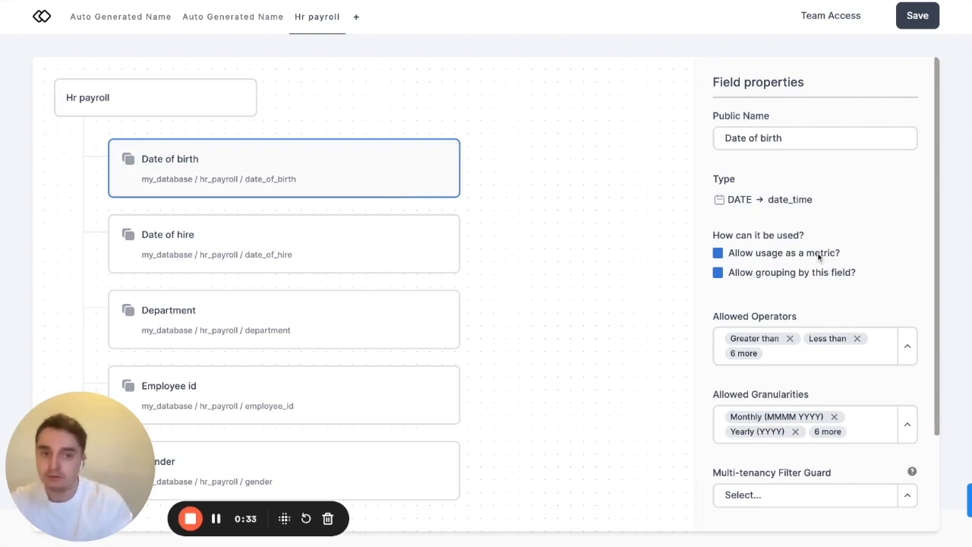
triple_click(818, 202)
left_click(769, 225)
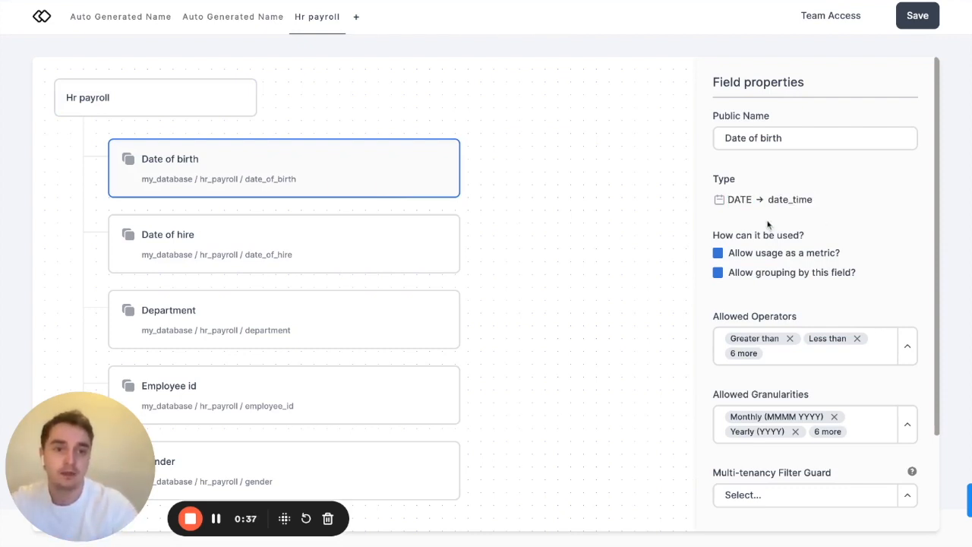
left_click(720, 255)
- Remove the daily, hourly, per-minute and per-second options from the Date of birth field's allowed granularities
scroll(841, 310, "down", 2)
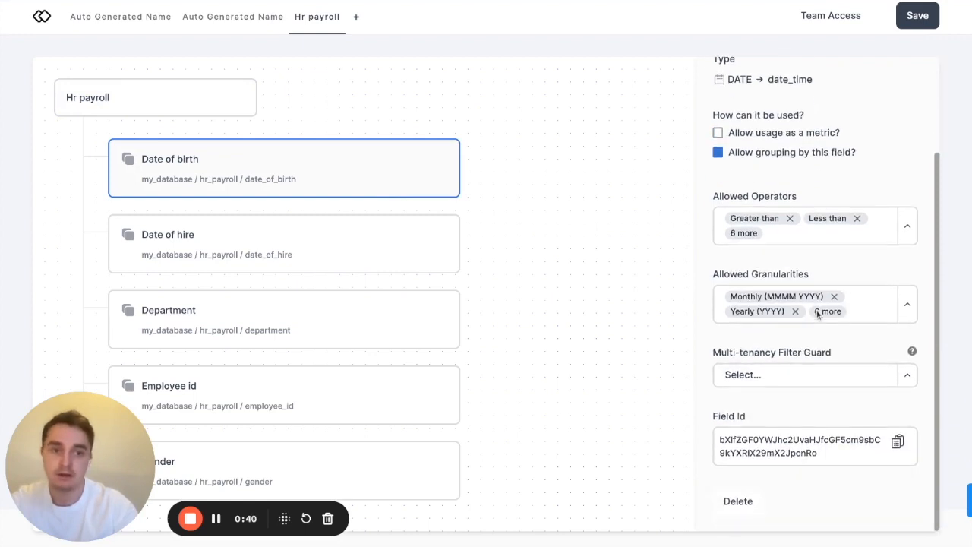
left_click(911, 310)
left_click(830, 401)
left_click(824, 385)
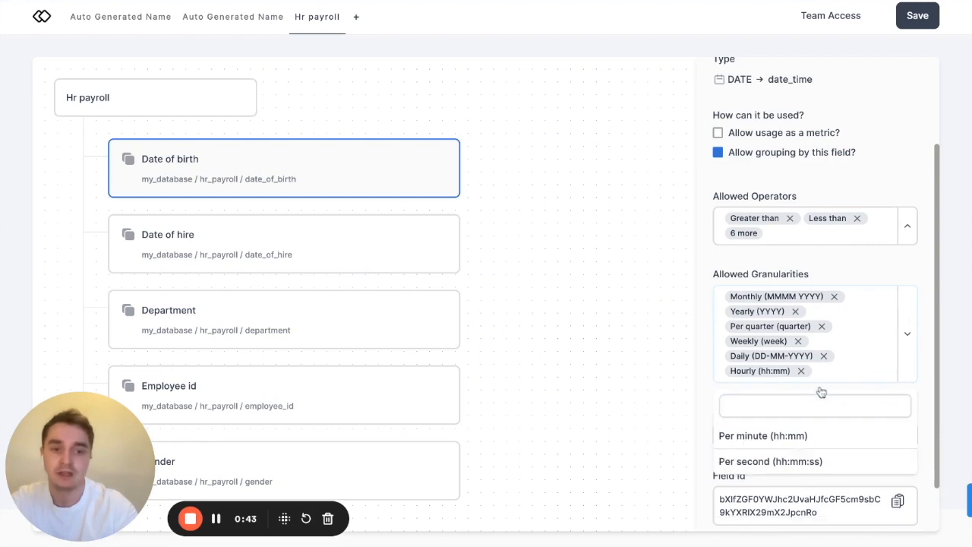
left_click(801, 371)
left_click(823, 355)
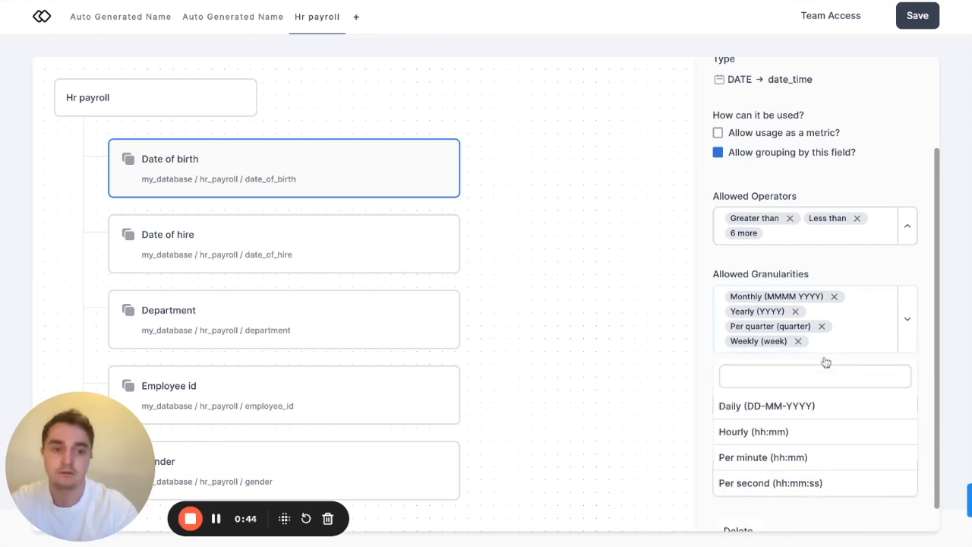
left_click(909, 323)
- Set the Employee id field's multi-tenancy filter guard to Equal to
scroll(368, 349, "down", 1)
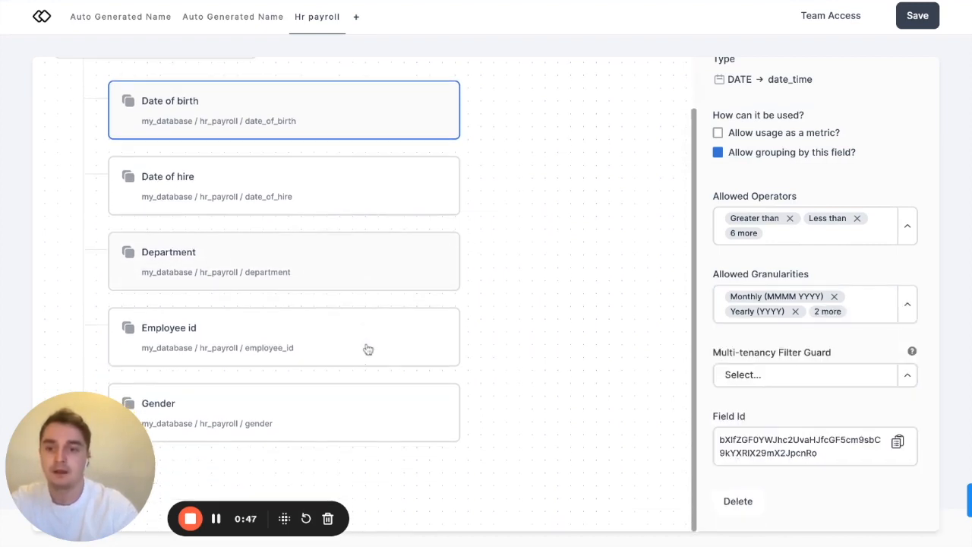
left_click(255, 344)
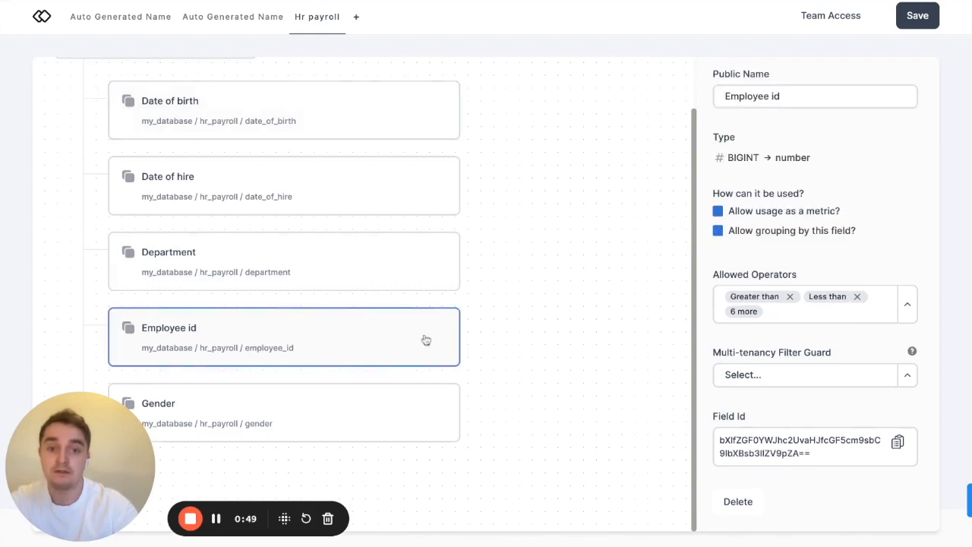
scroll(432, 335, "up", 1)
left_click(909, 376)
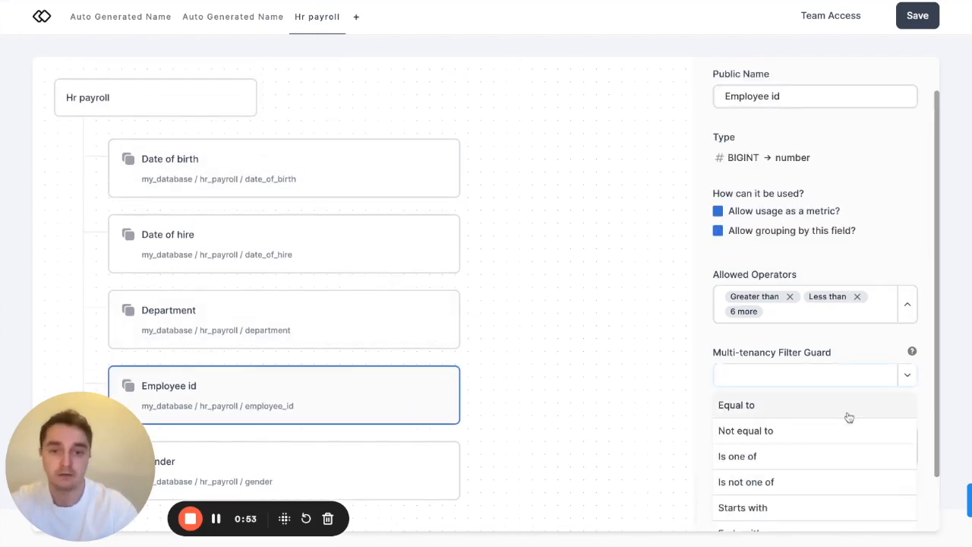
left_click(849, 410)
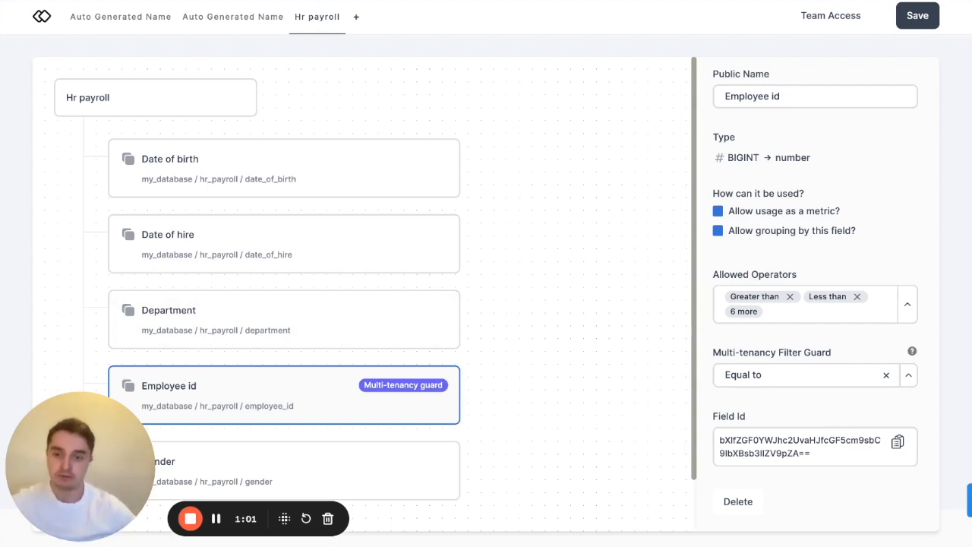
- Save the data set configuration to the Vizzly API
scroll(361, 288, "down", 1)
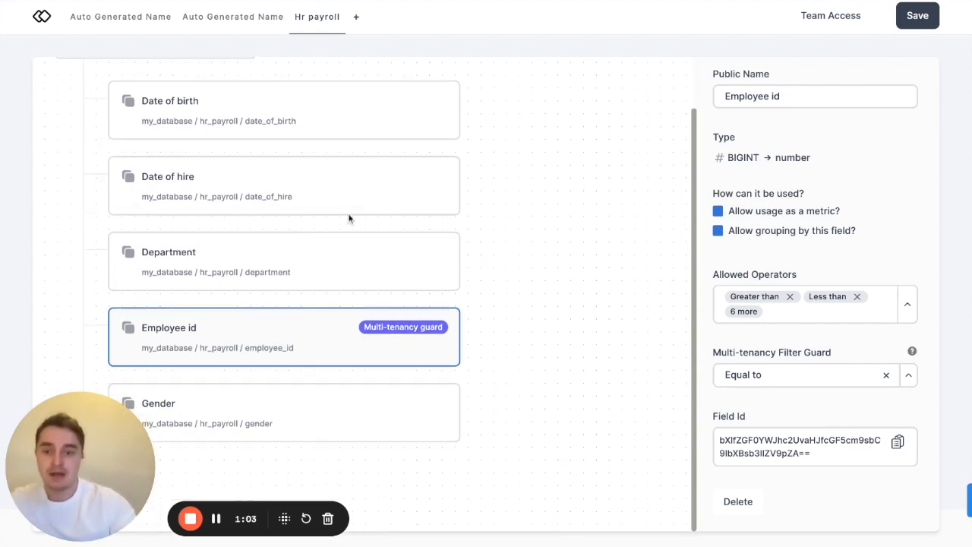
scroll(350, 219, "up", 1)
left_click(918, 15)
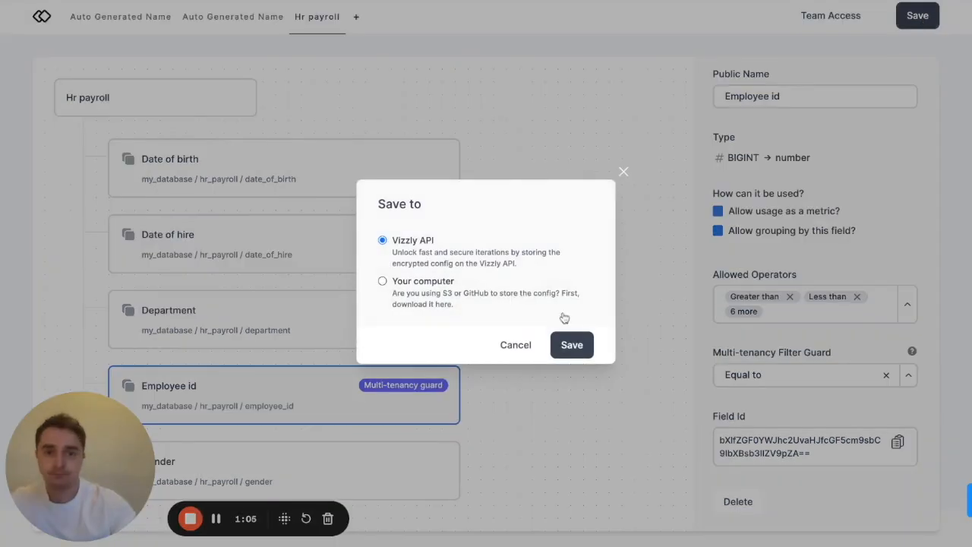
left_click(571, 347)
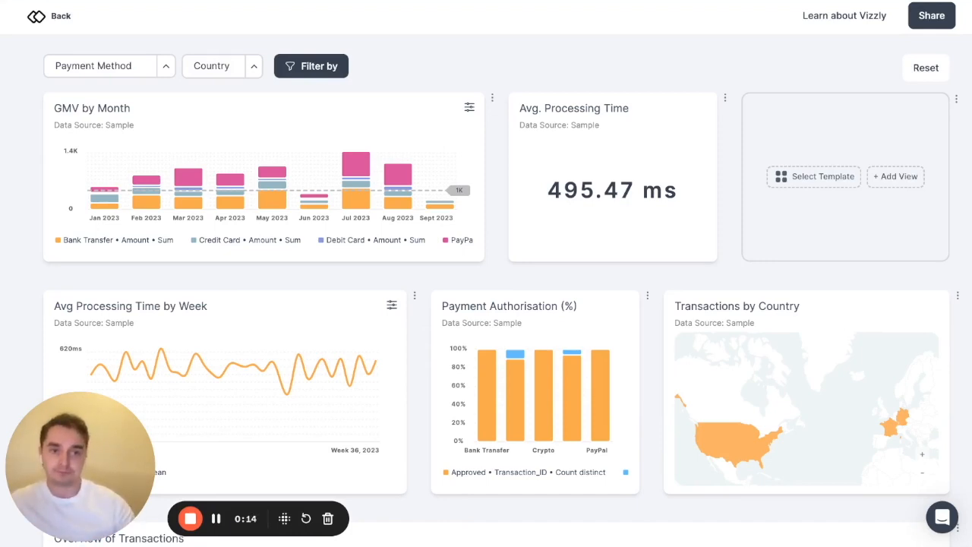
- Add a column chart view to the empty dashboard cell with the sum of Processing Cost as its Y-axis metric
left_click(899, 178)
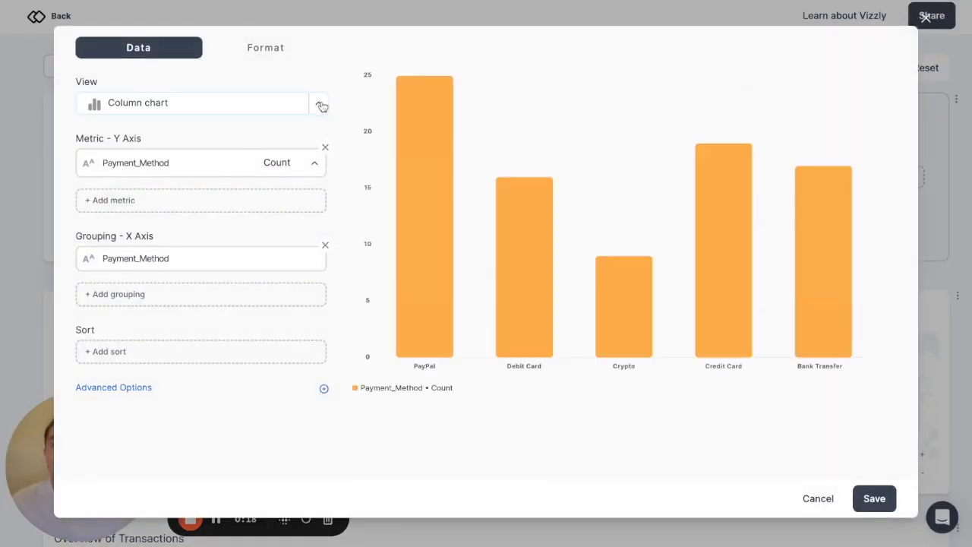
left_click(322, 106)
left_click(318, 109)
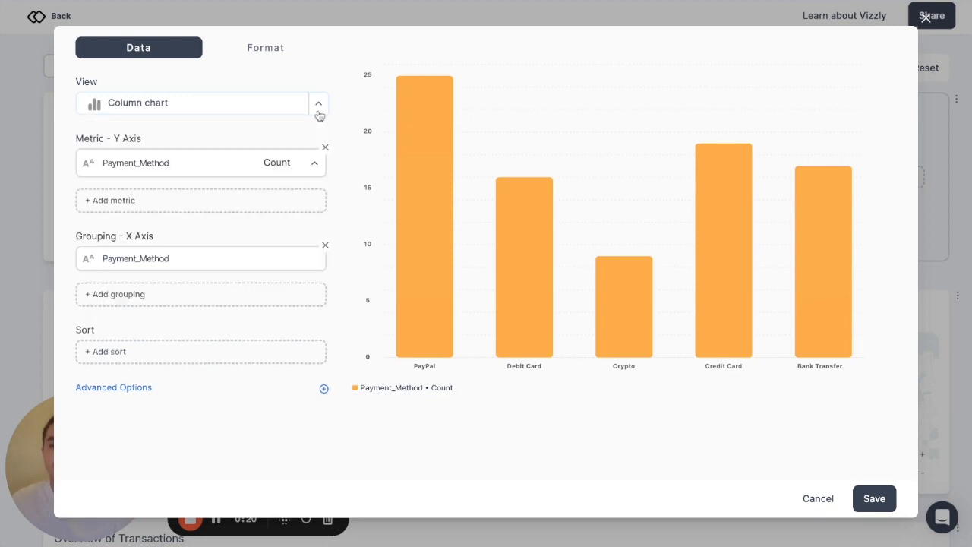
left_click(323, 154)
left_click(304, 163)
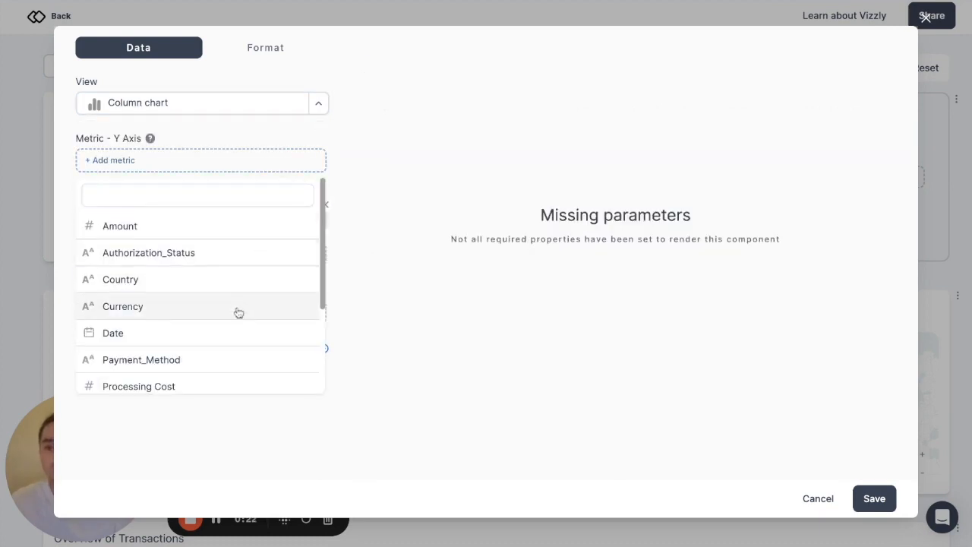
left_click(215, 385)
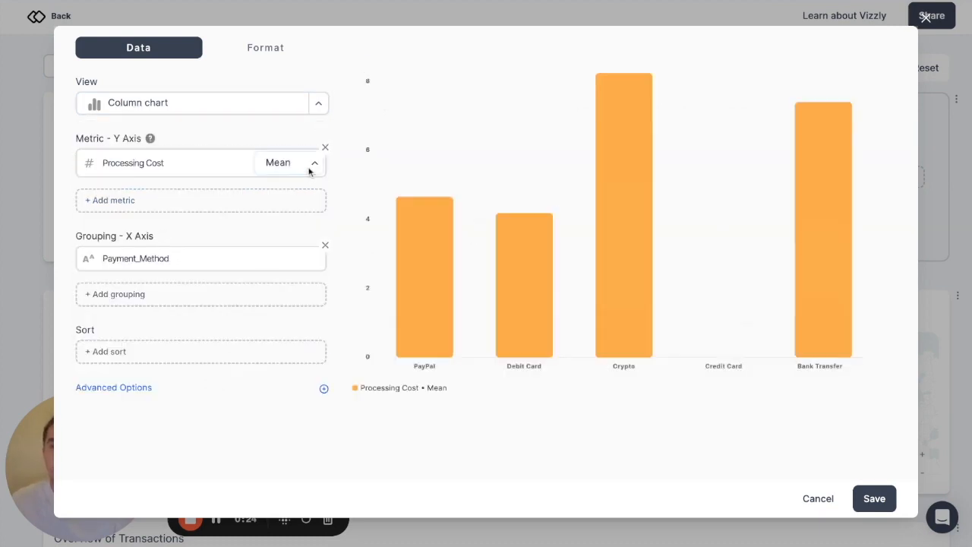
left_click(310, 168)
left_click(286, 217)
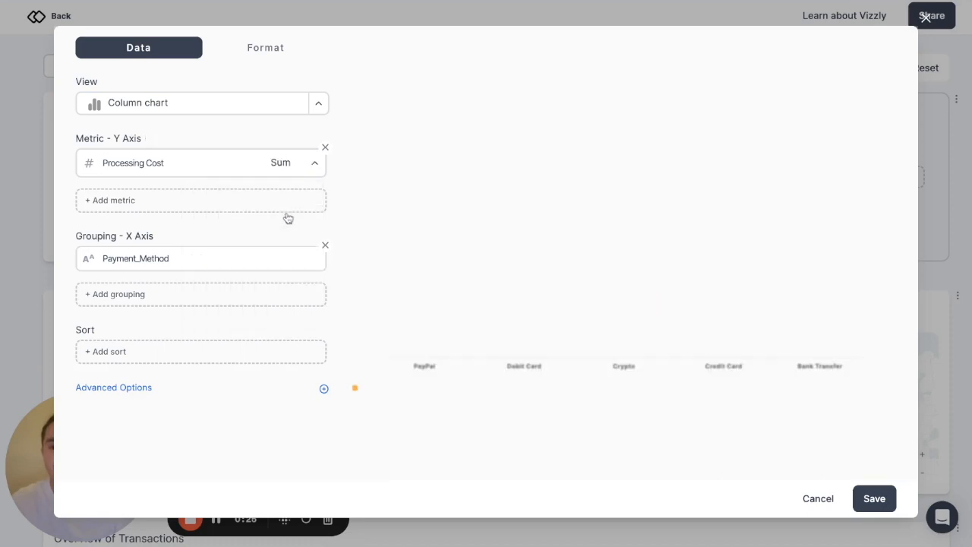
- Replace the chart's Payment_Method grouping on the X axis with Currency
left_click(325, 250)
left_click(294, 259)
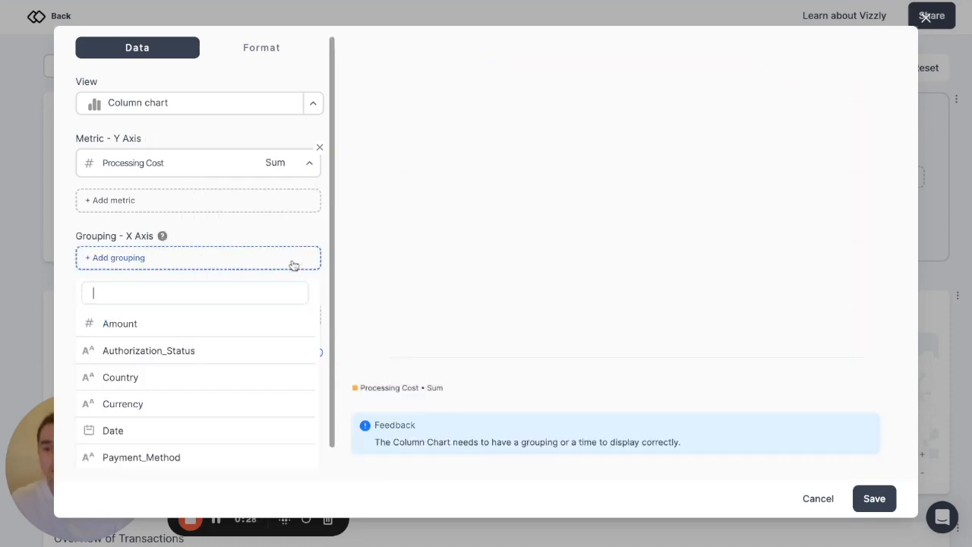
left_click(239, 374)
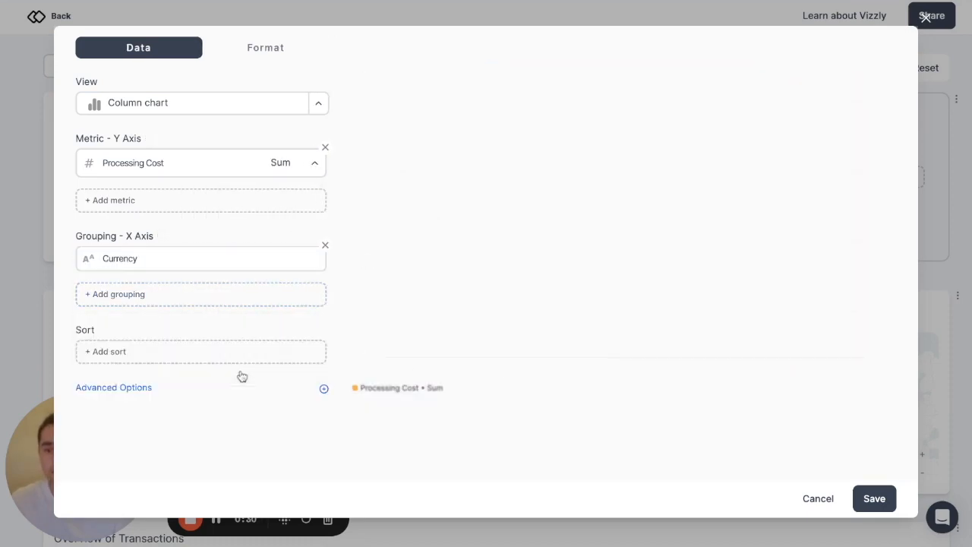
- Add an advanced filter to the chart so that Currency is not equal to USD
left_click(169, 388)
scroll(170, 390, "down", 2)
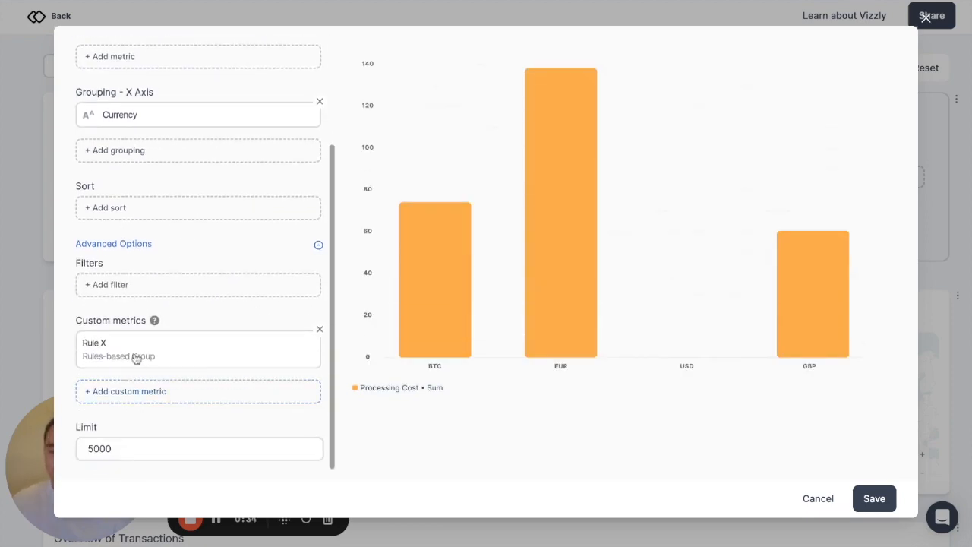
left_click(133, 299)
left_click(250, 279)
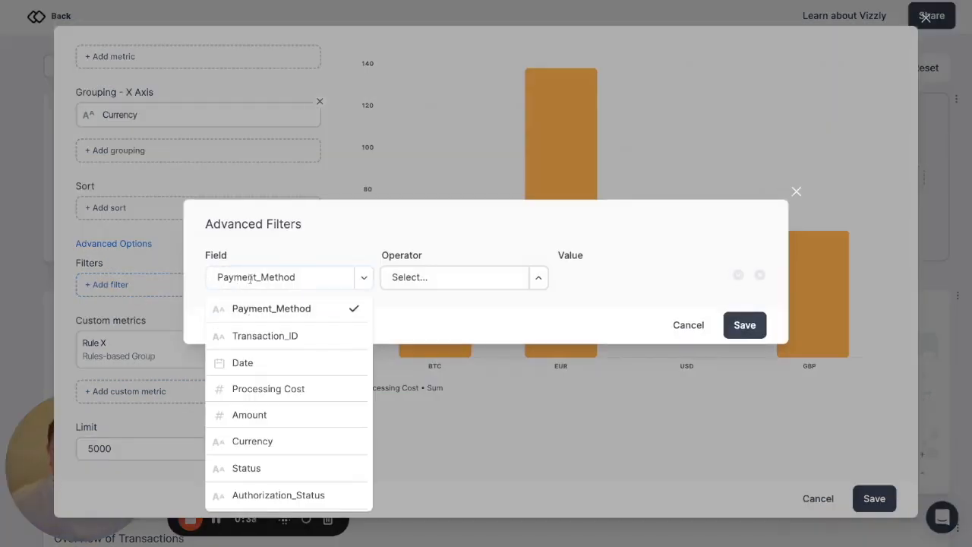
type("curr")
left_click(252, 308)
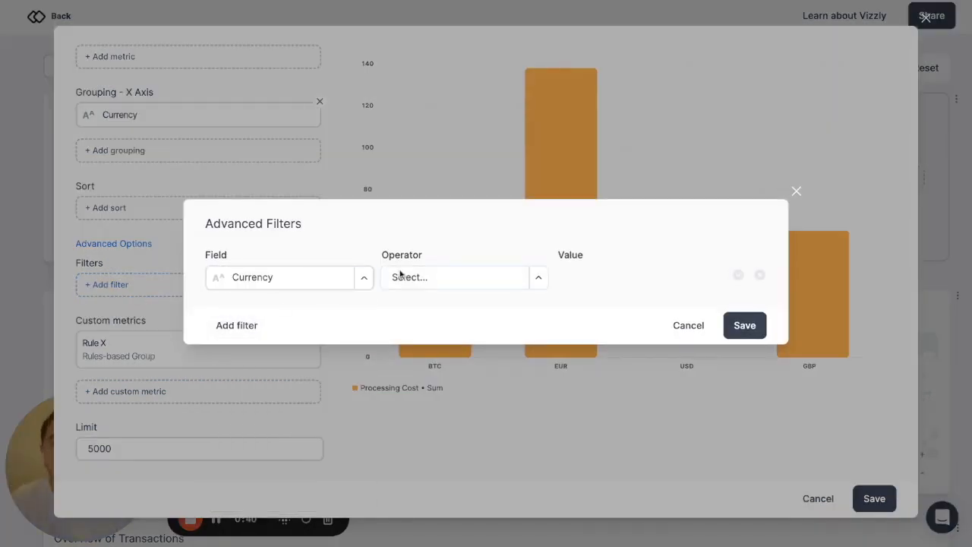
left_click(400, 276)
left_click(427, 332)
left_click(582, 281)
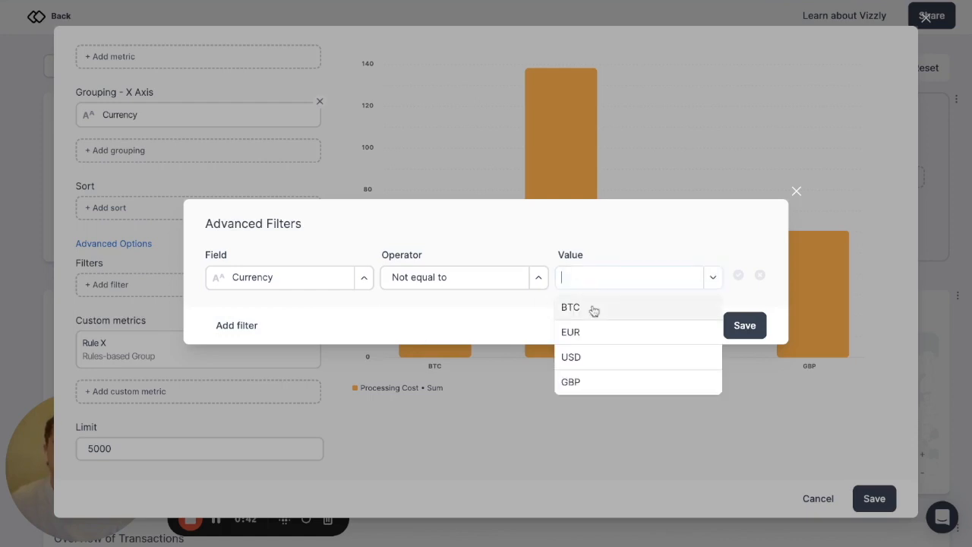
left_click(584, 360)
left_click(745, 338)
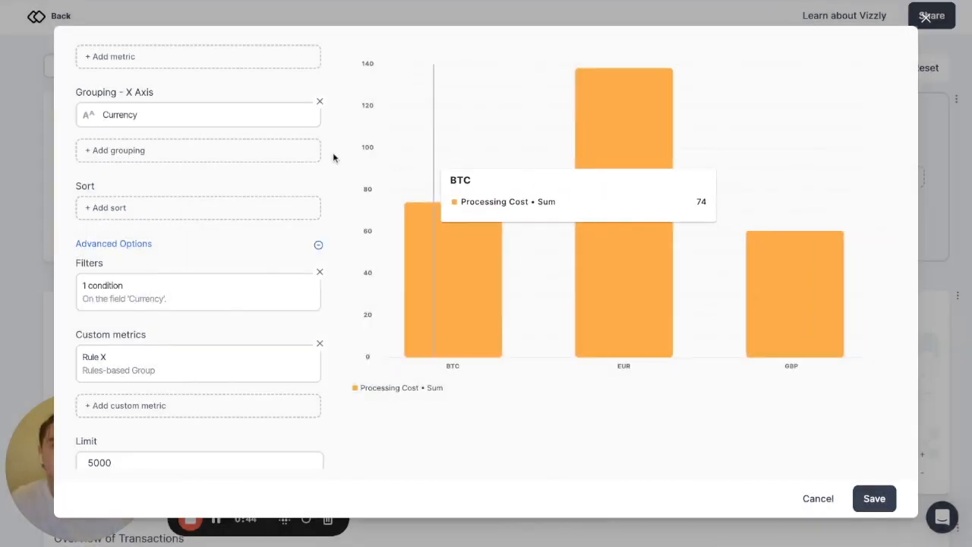
- Set the chart's heading title to "Title" and its subject to "Subject"
scroll(226, 94, "up", 3)
left_click(266, 47)
left_click(215, 120)
type("Title")
left_click(199, 179)
type("Subject")
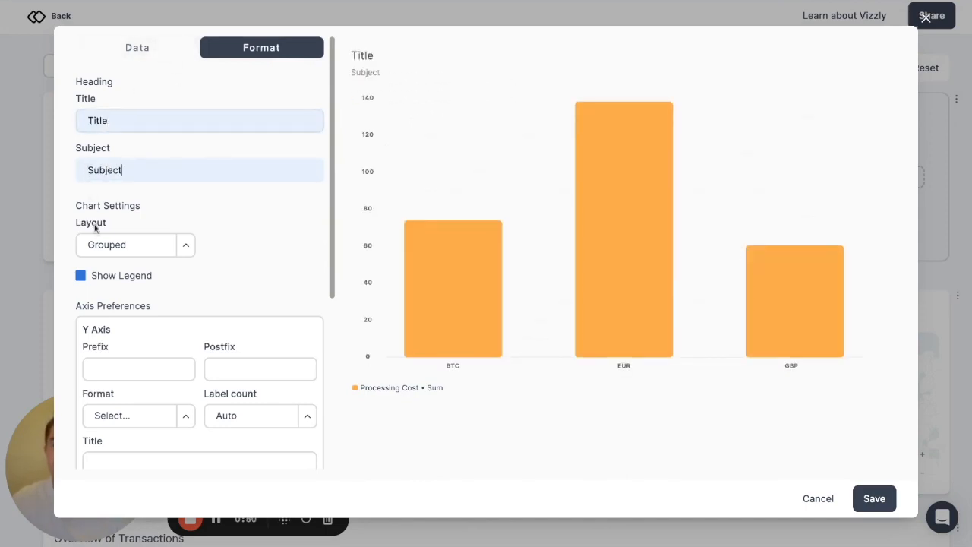
- Review the remaining chart format settings and save the Processing Cost column chart to the dashboard
scroll(94, 226, "down", 5)
scroll(94, 225, "up", 5)
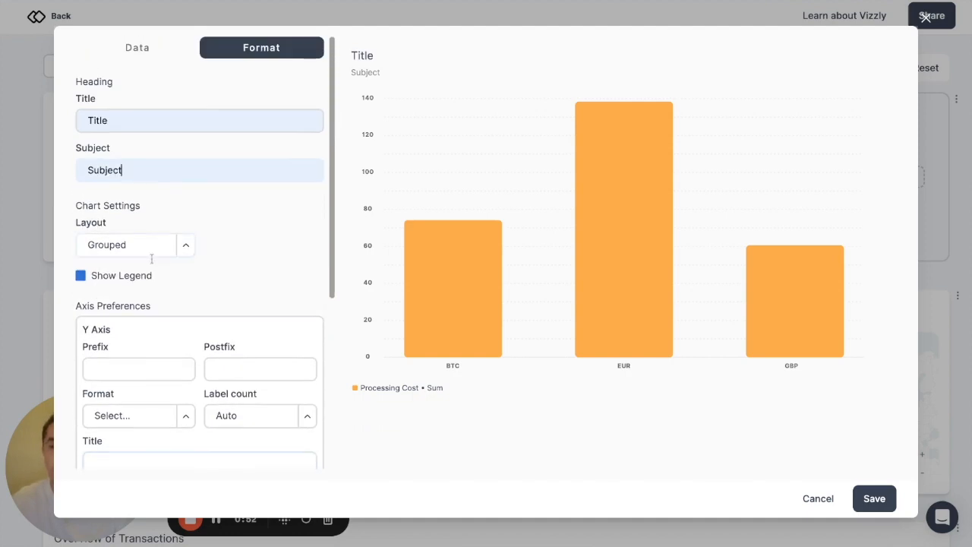
left_click(874, 499)
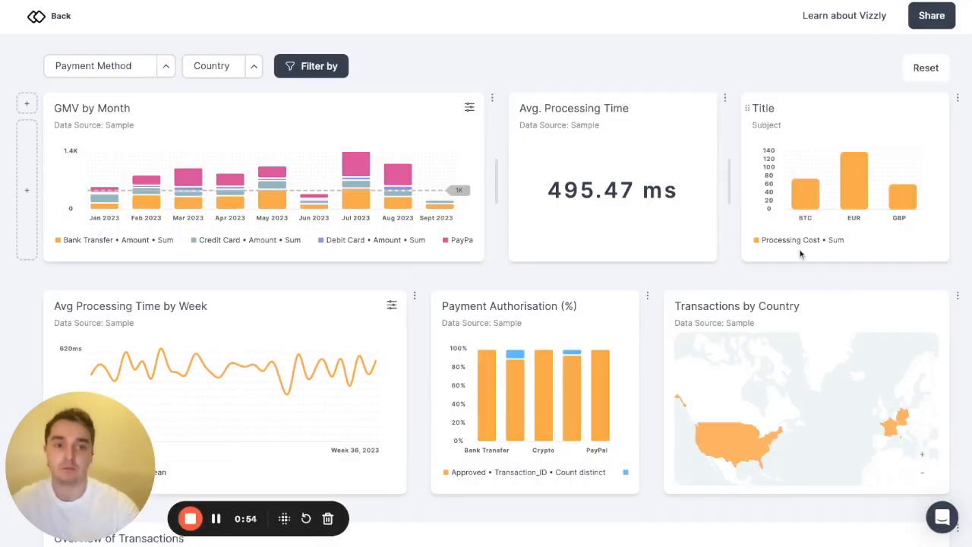
- Make the first dashboard row taller and move the "Title" chart ahead of the Avg. Processing Time cell
left_click_drag(774, 271, 774, 302)
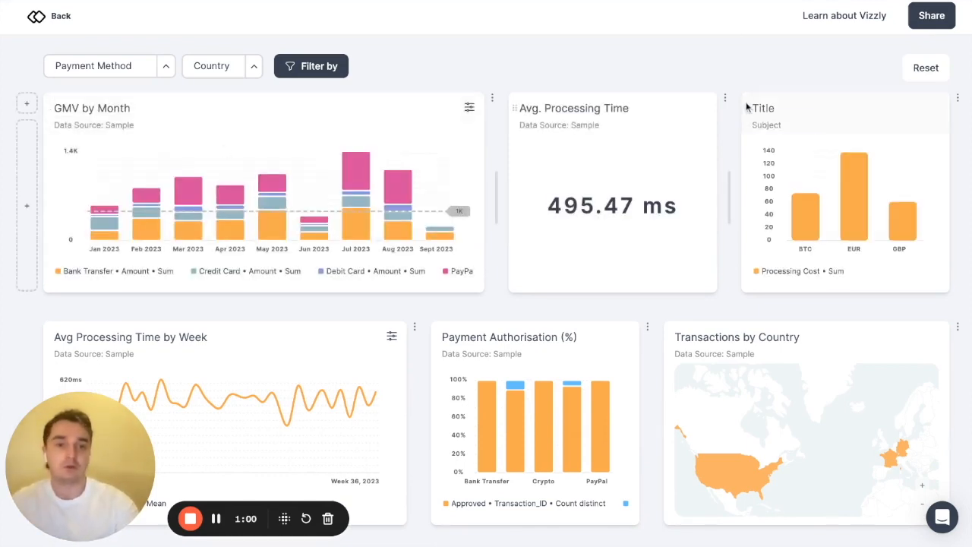
left_click_drag(752, 109, 531, 109)
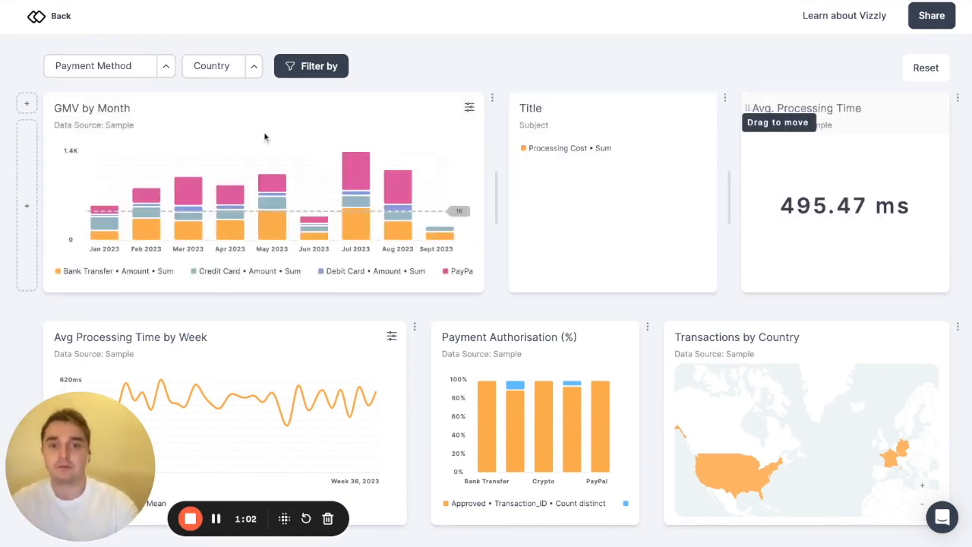
- Add an empty cell to the first dashboard row and a new empty row below the Overview of Transactions table
left_click(23, 195)
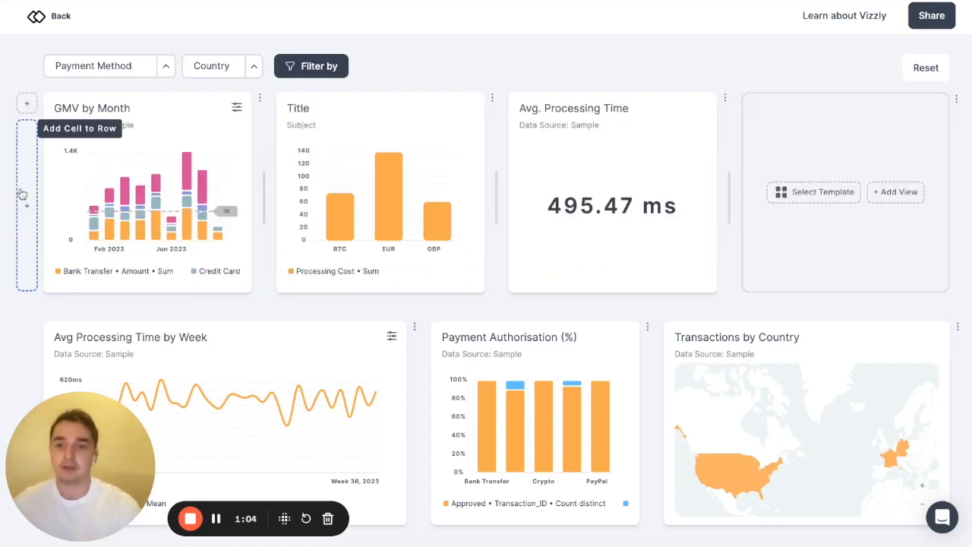
scroll(304, 159, "down", 5)
left_click(538, 517)
scroll(539, 509, "down", 3)
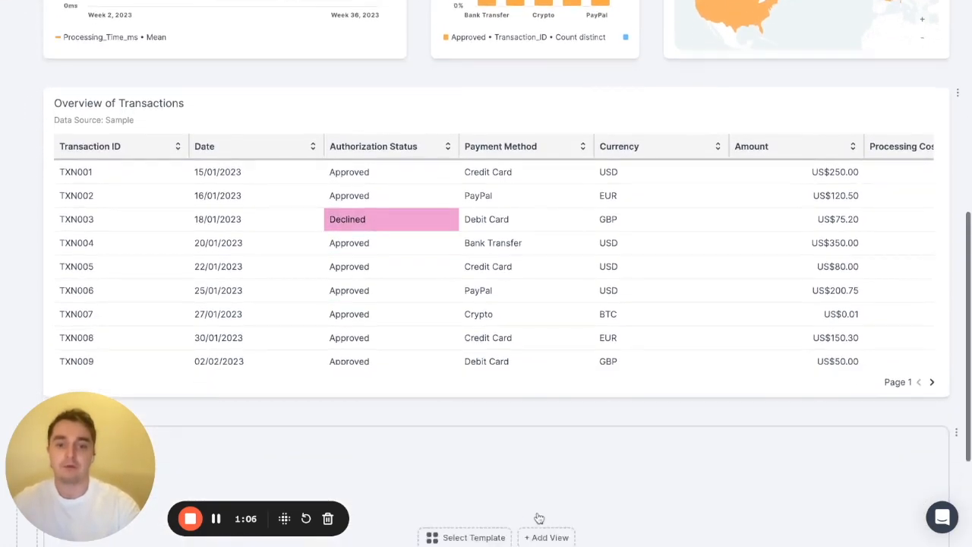
scroll(653, 263, "up", 10)
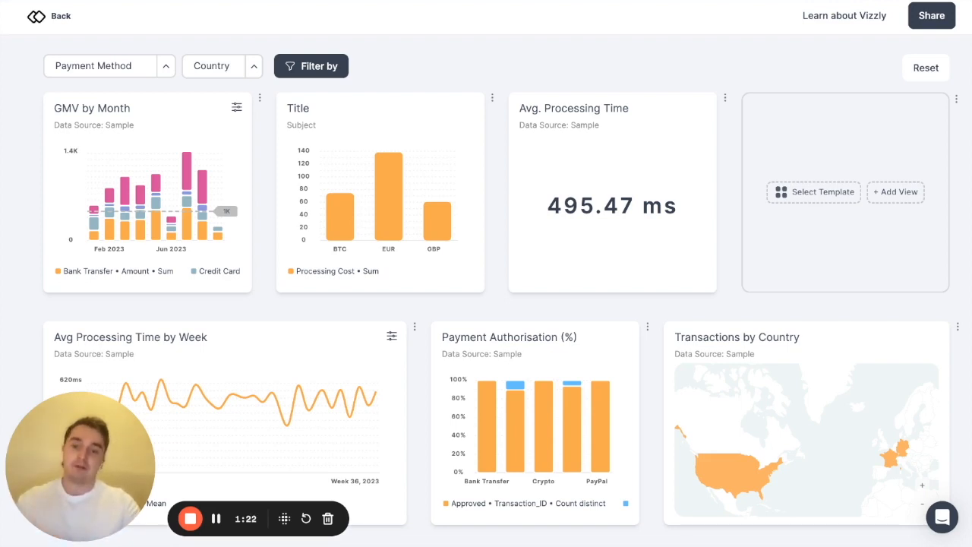
- Create a column chart of Payment_Method count grouped by Payment_Method in the template library and add it to the first row's empty cell
left_click(820, 196)
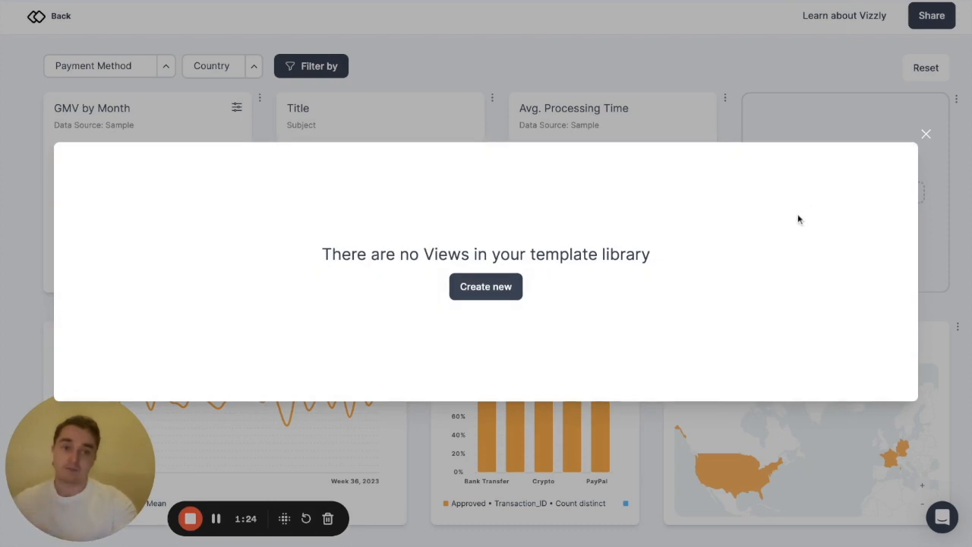
left_click(498, 296)
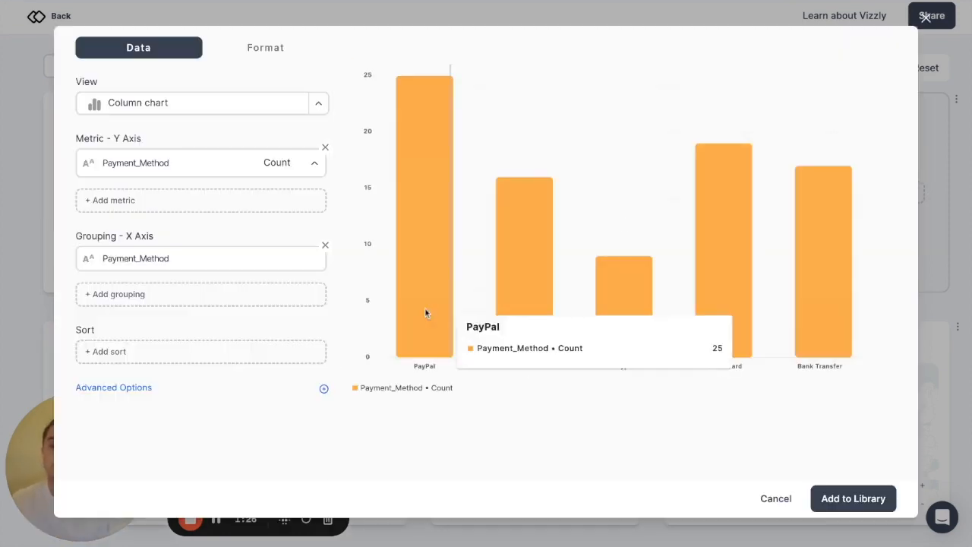
left_click(846, 497)
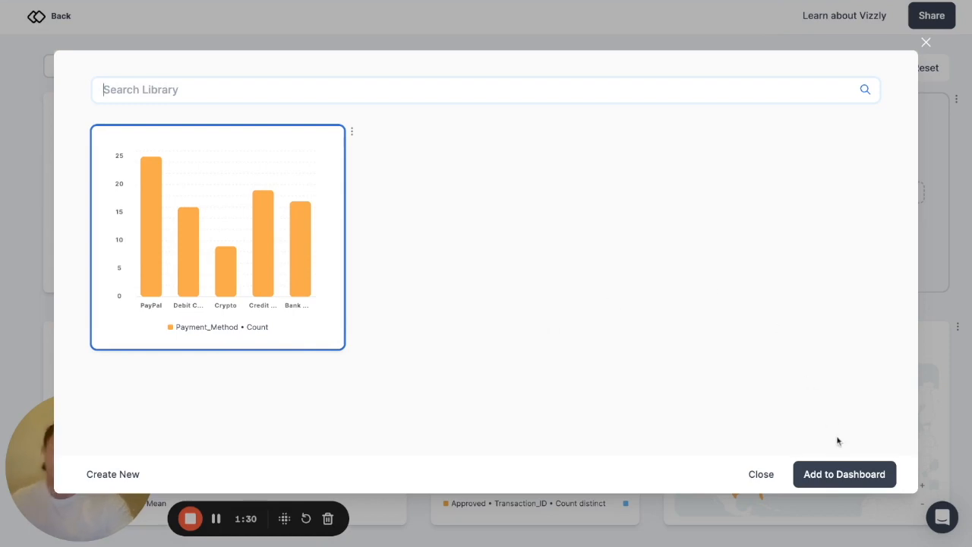
left_click(852, 474)
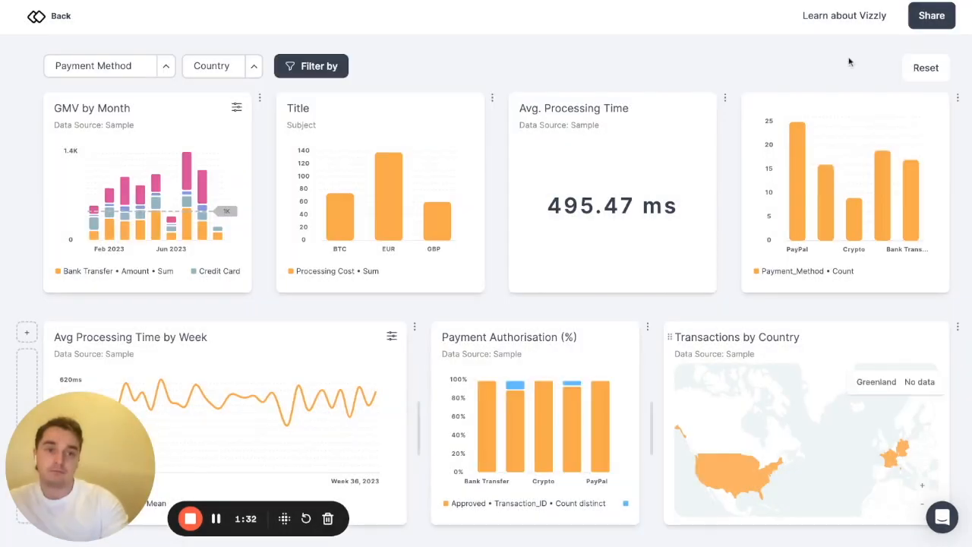